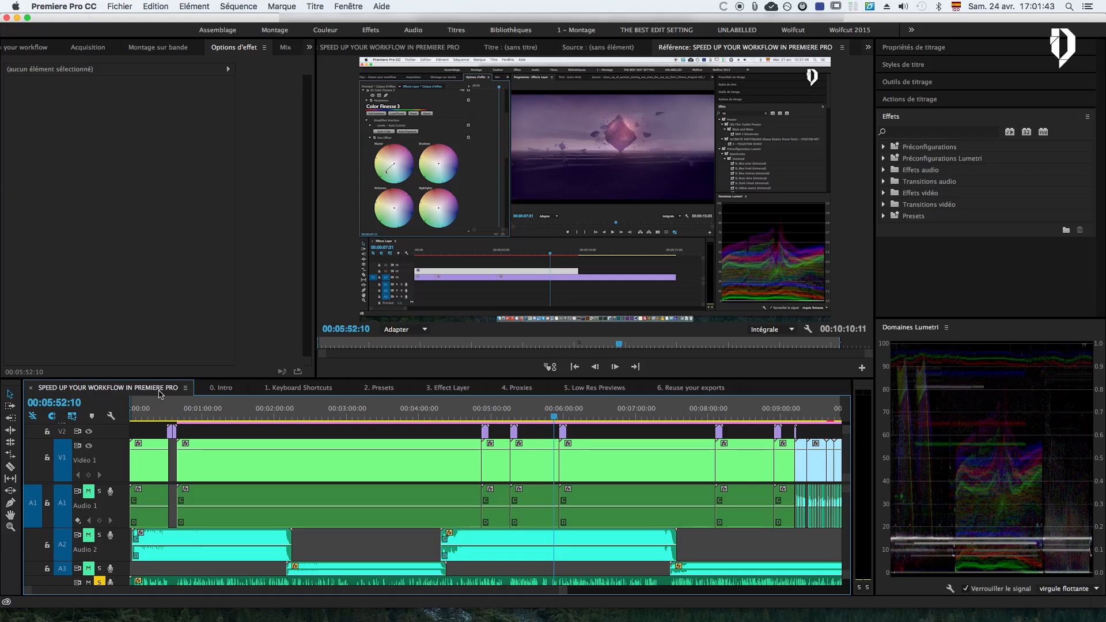
# Open the sequence's export settings and set the QuickTime video codec to H.264 with a bitrate of 5000 kbps
pyautogui.press('super+m')
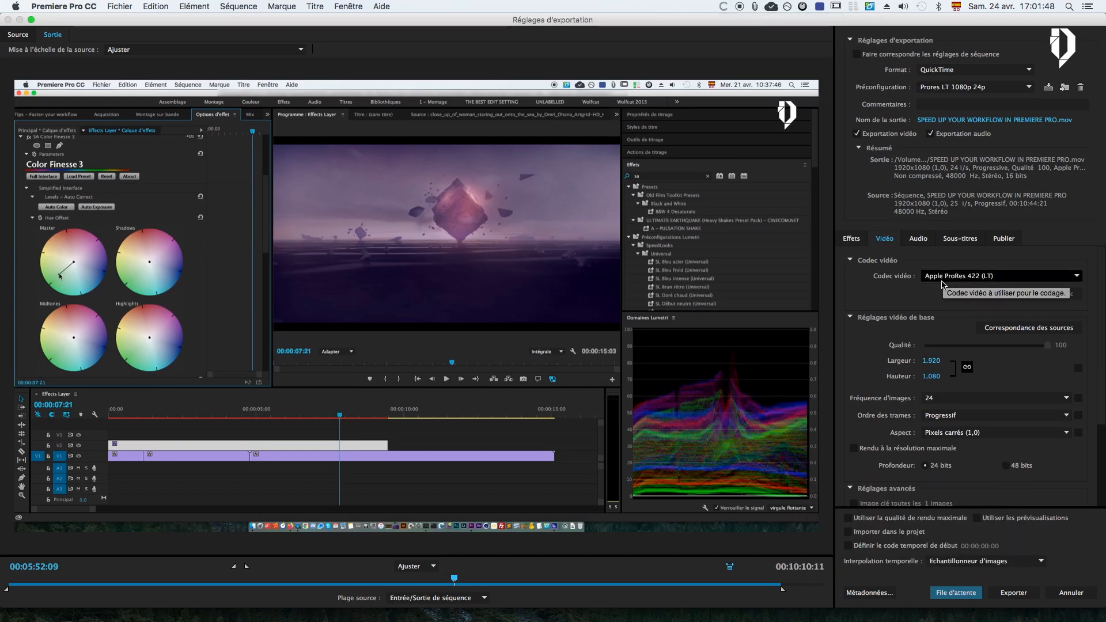
pyautogui.click(955, 279)
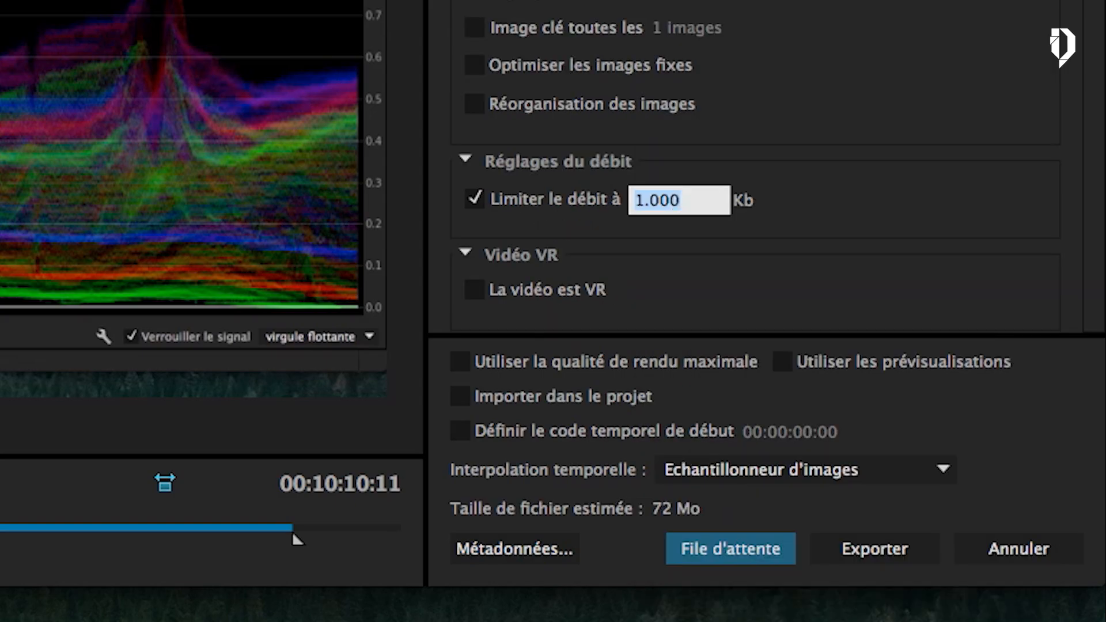
pyautogui.write('5000')
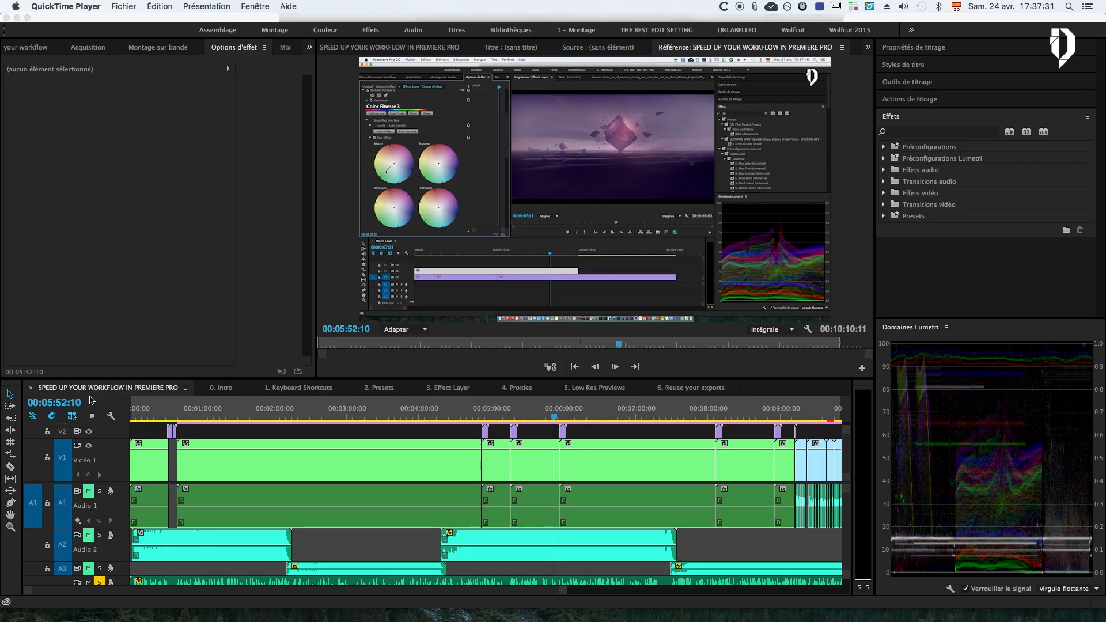
# Reopen the SPEED UP YOUR WORKFLOW IN PREMIERE PRO sequence's export settings, choose the Apple ProRes 422 (LT) video codec and check the audio settings
pyautogui.click(104, 389)
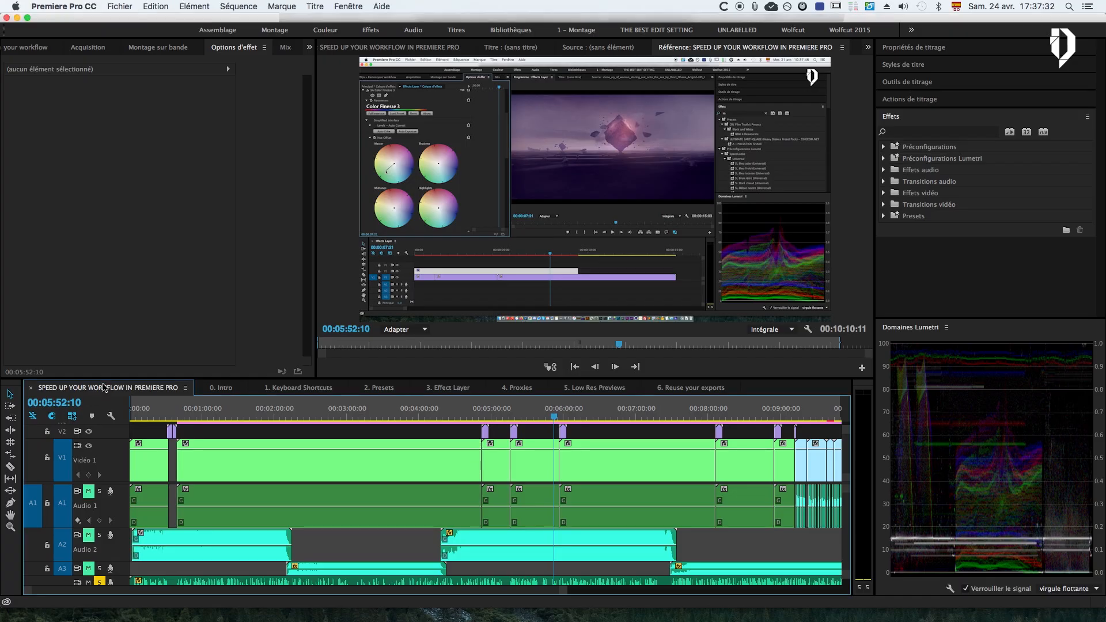
pyautogui.press('super+m')
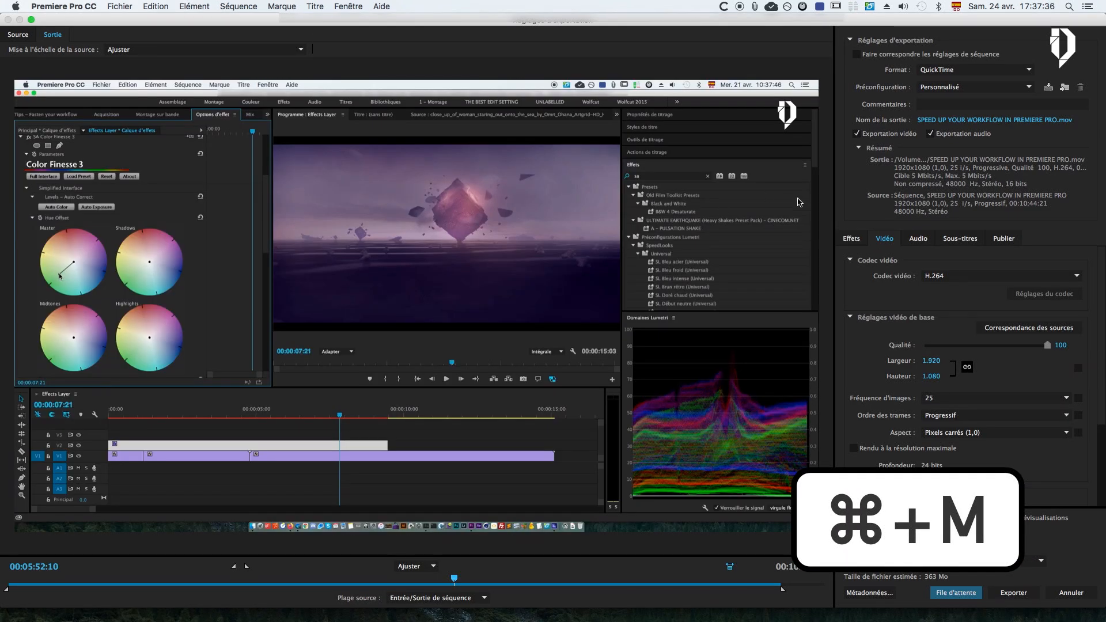
pyautogui.click(919, 239)
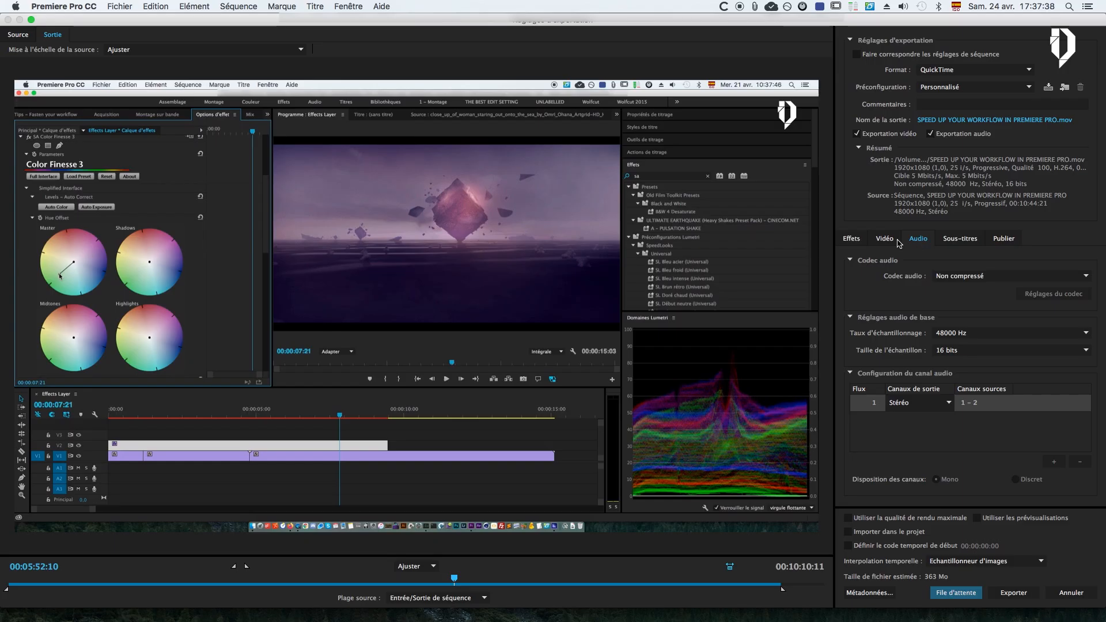
pyautogui.click(896, 240)
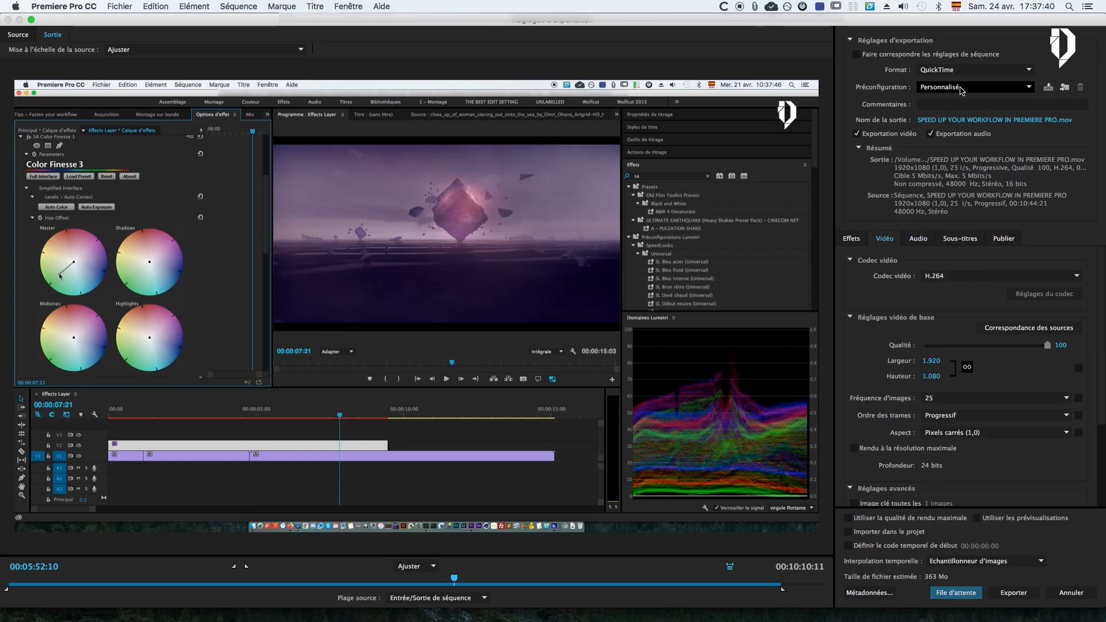
pyautogui.click(961, 90)
pyautogui.click(889, 182)
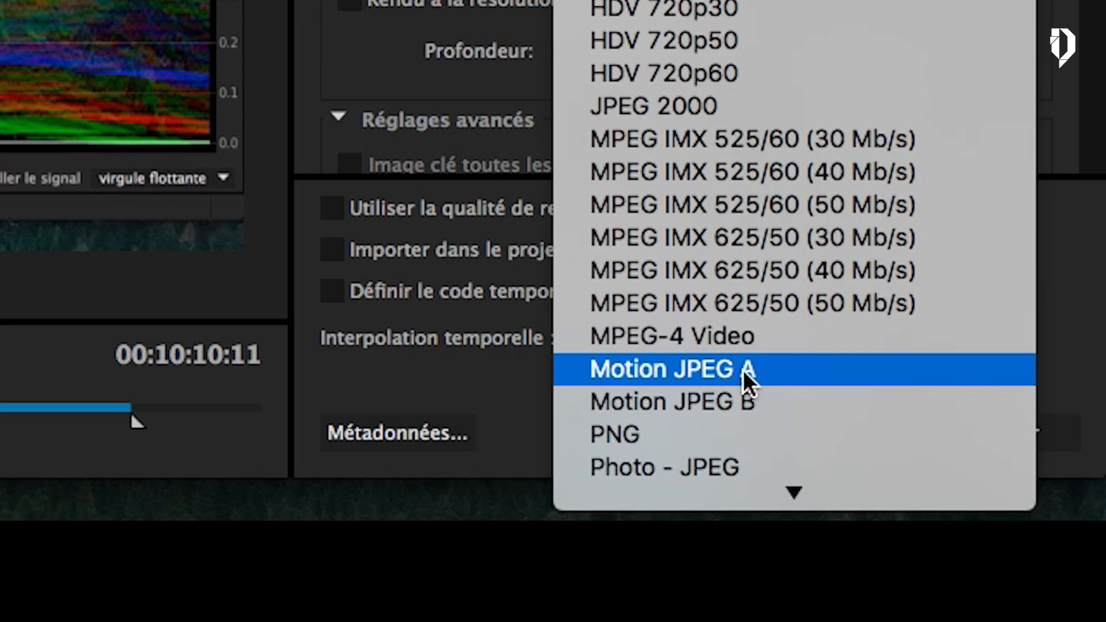
pyautogui.scroll(-1, 774, 403)
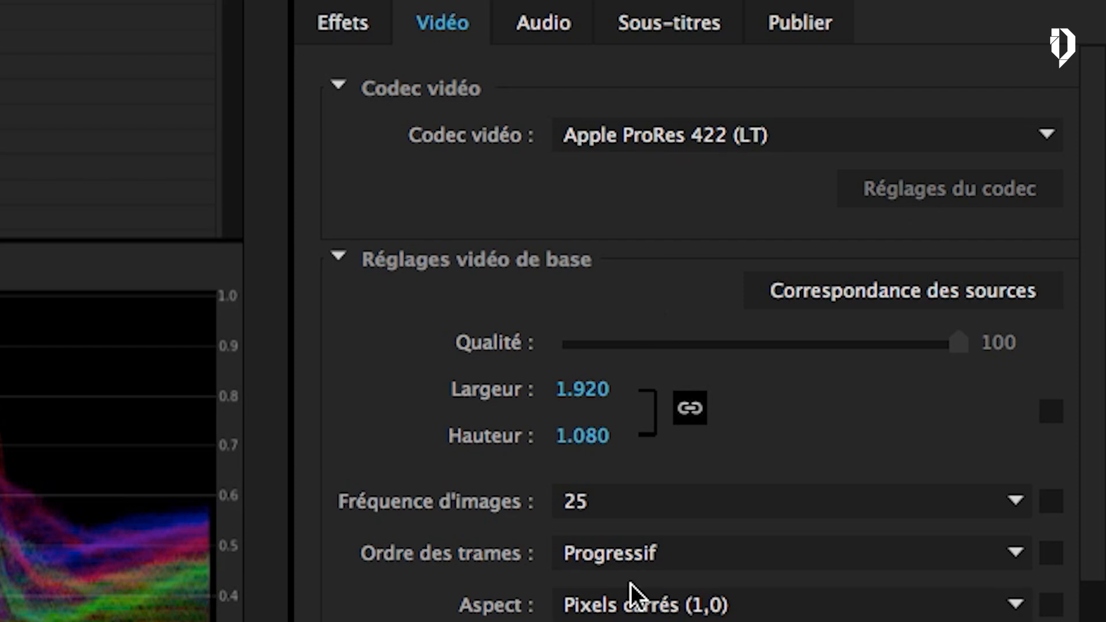
pyautogui.click(546, 22)
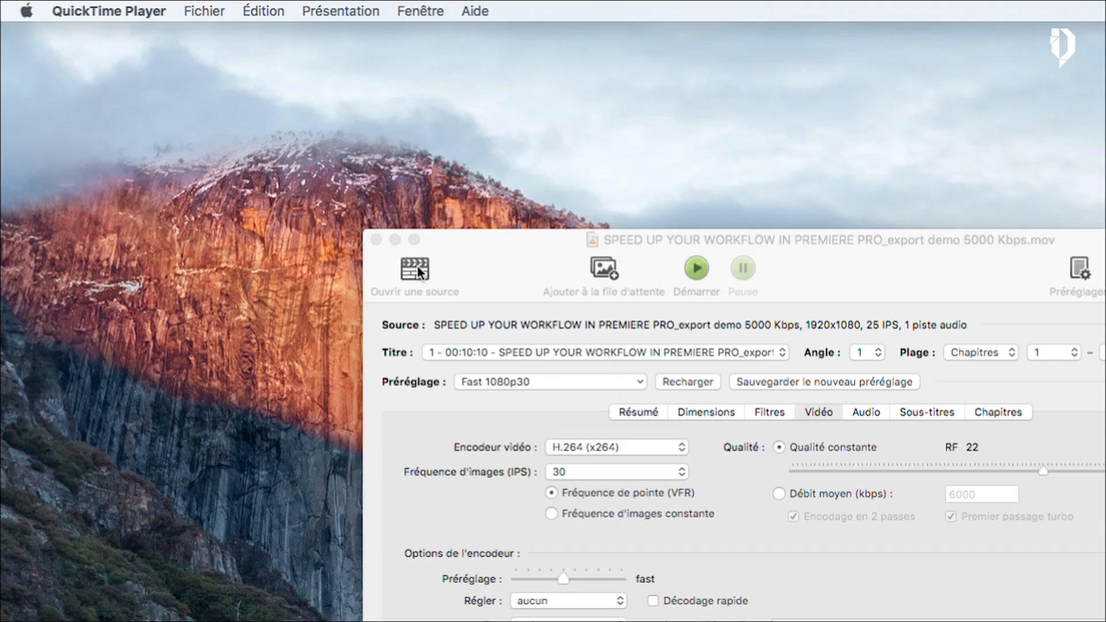
# In HandBrake, open SPEED UP YOUR WORKFLOW IN PREMIERE PRO ProRes.mov as the source video
pyautogui.click(417, 266)
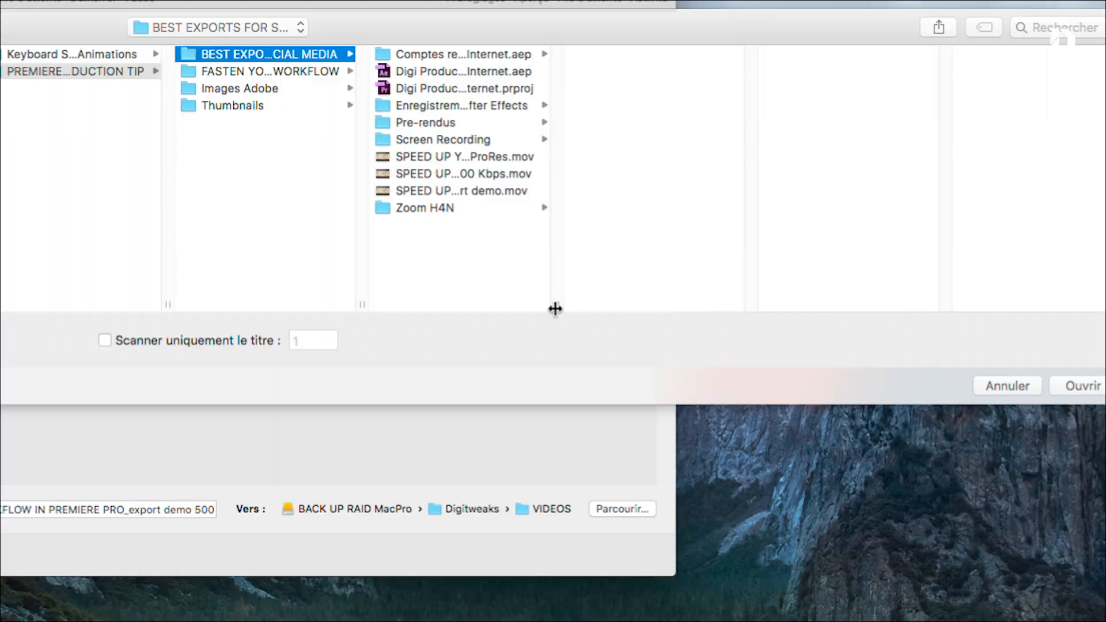
pyautogui.doubleClick(555, 309)
pyautogui.click(554, 311)
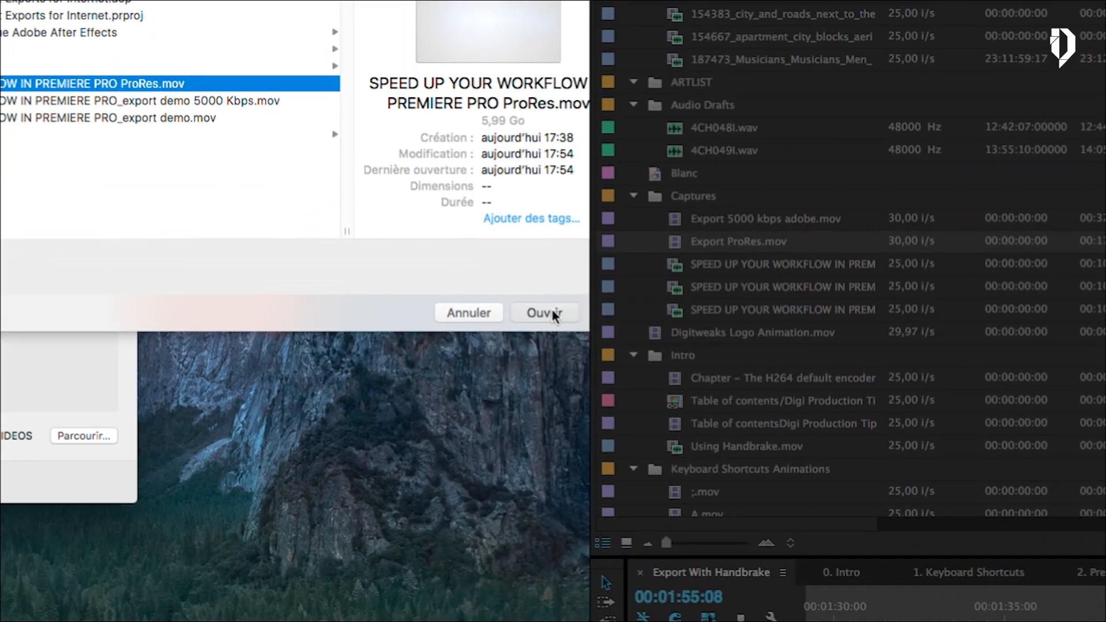
pyautogui.click(1034, 547)
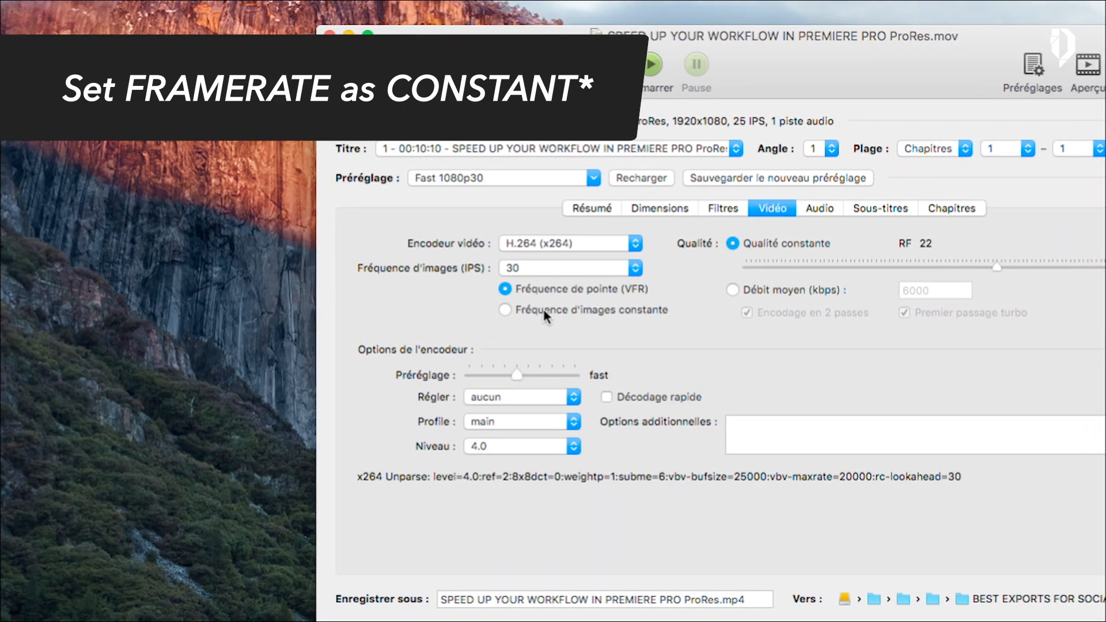
# Set the frame rate to Comme la source with a constant rate, and use custom cropping of 0 on every side
pyautogui.click(334, 299)
pyautogui.click(556, 268)
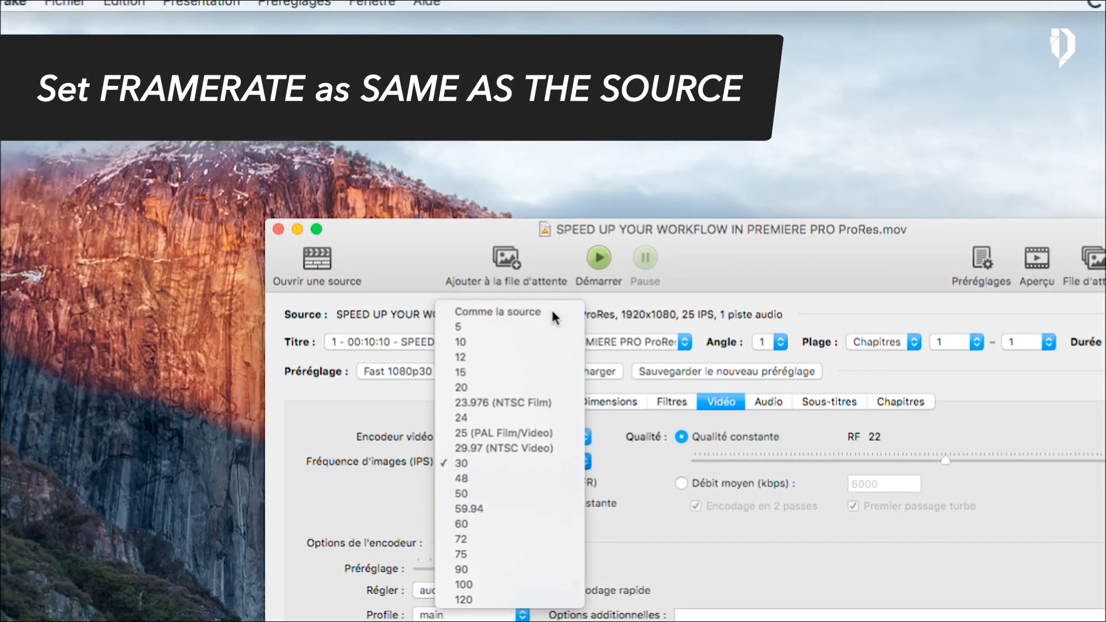
pyautogui.click(551, 316)
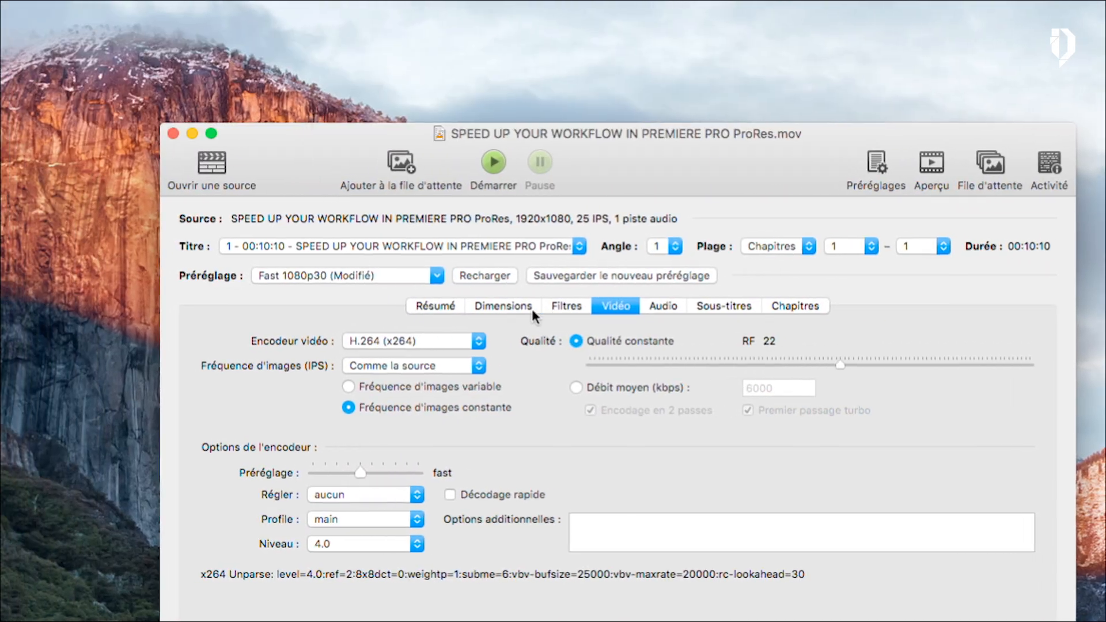
pyautogui.click(411, 304)
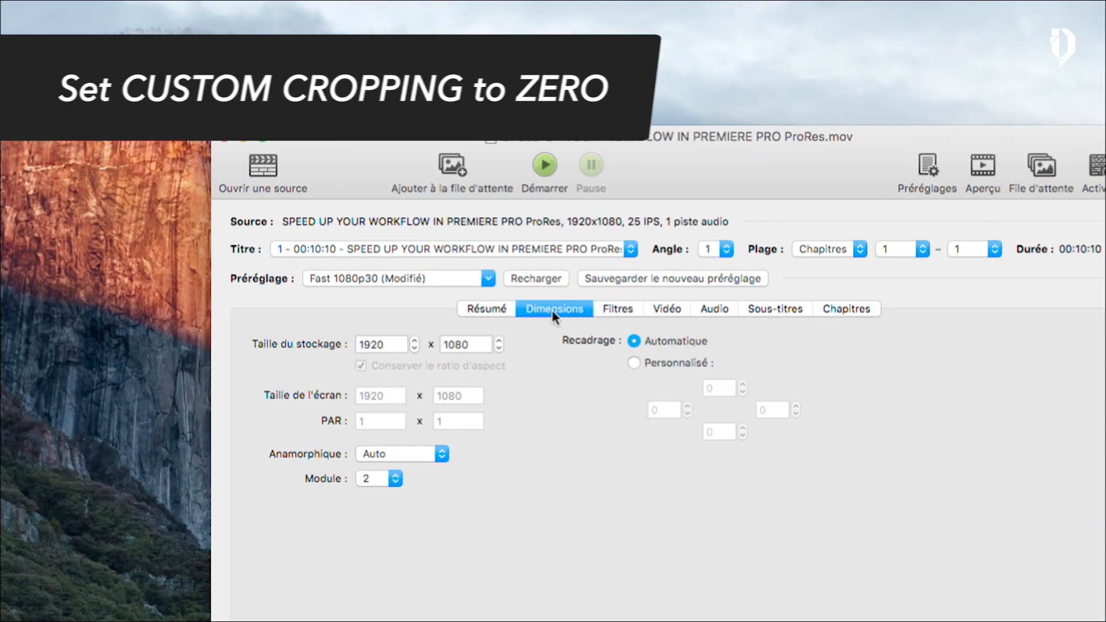
pyautogui.click(555, 314)
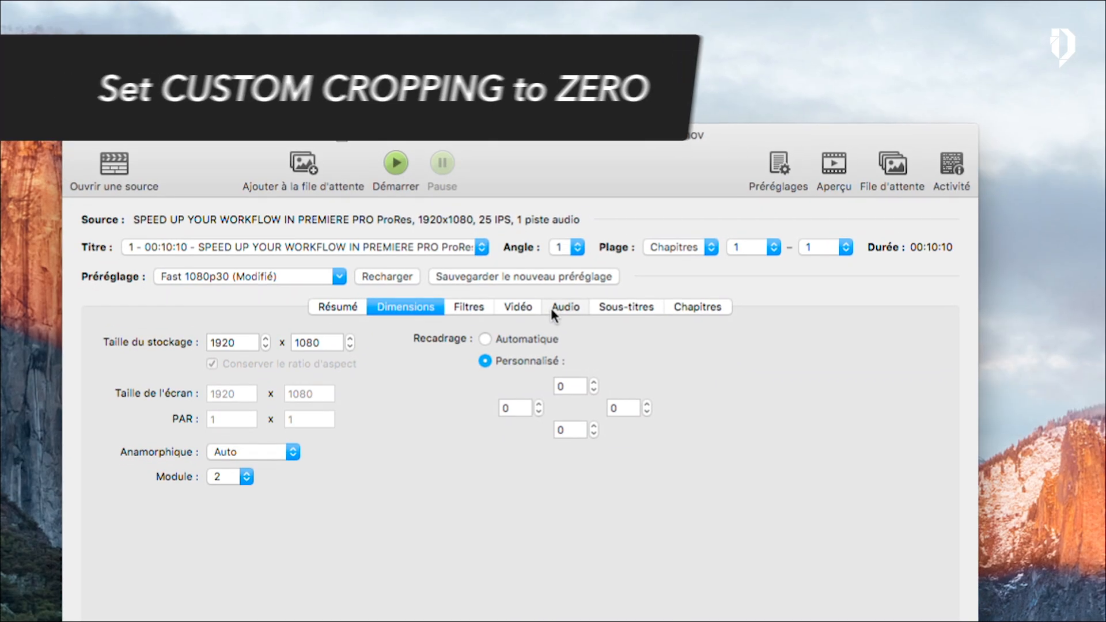
# Set the first audio track's bitrate to 320
pyautogui.click(726, 184)
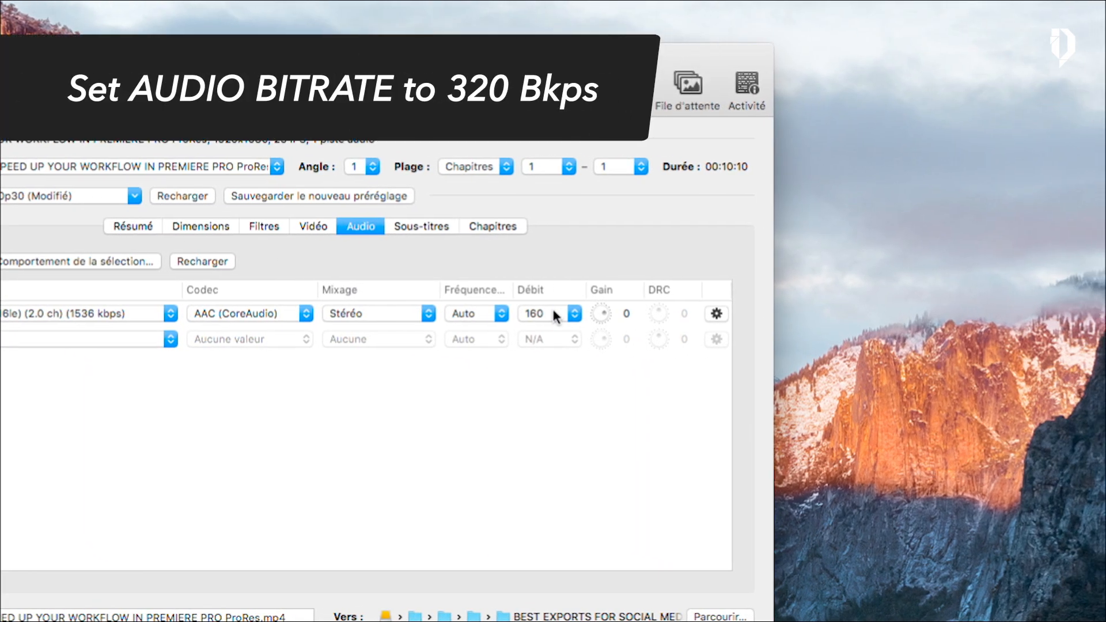
pyautogui.click(553, 313)
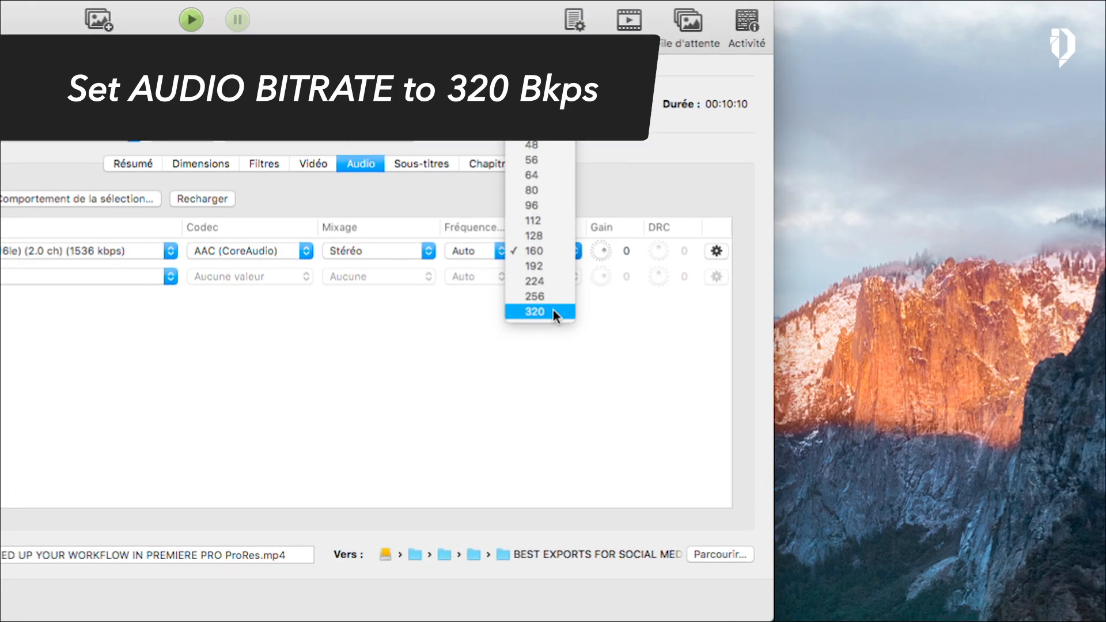
pyautogui.click(553, 372)
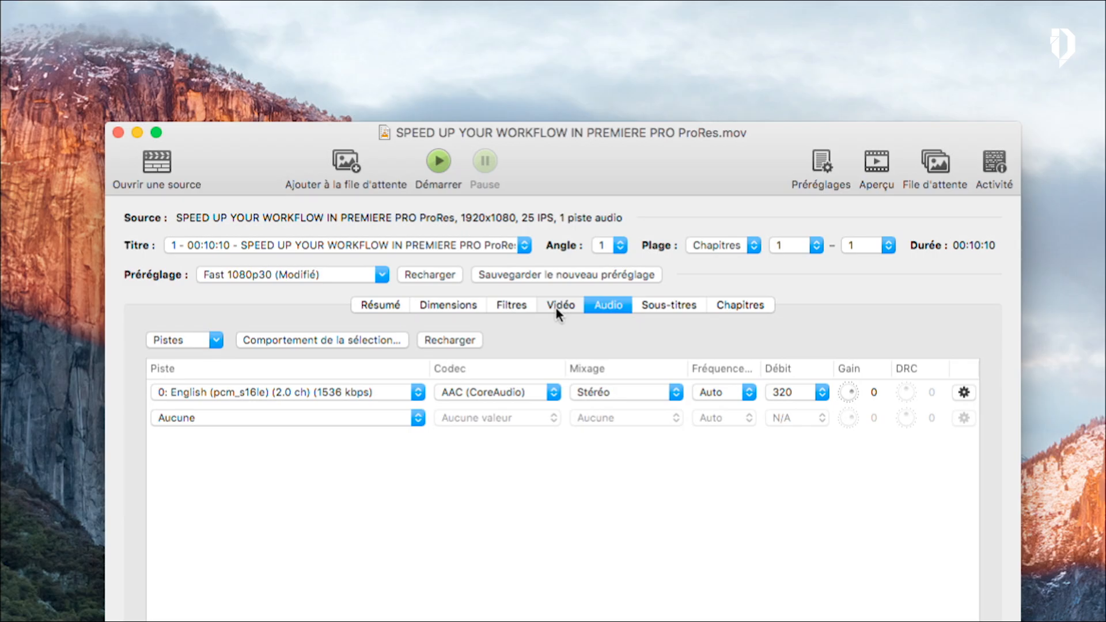
# Switch the video quality to an average bitrate of 5000 kbps with 2-pass encoding
pyautogui.click(580, 187)
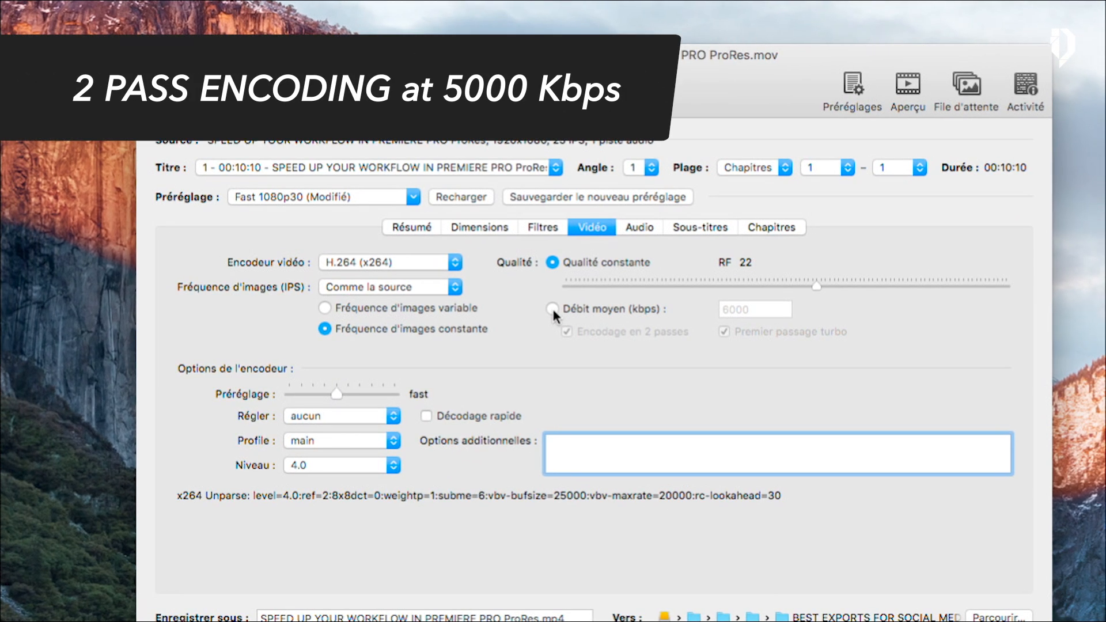
pyautogui.click(548, 306)
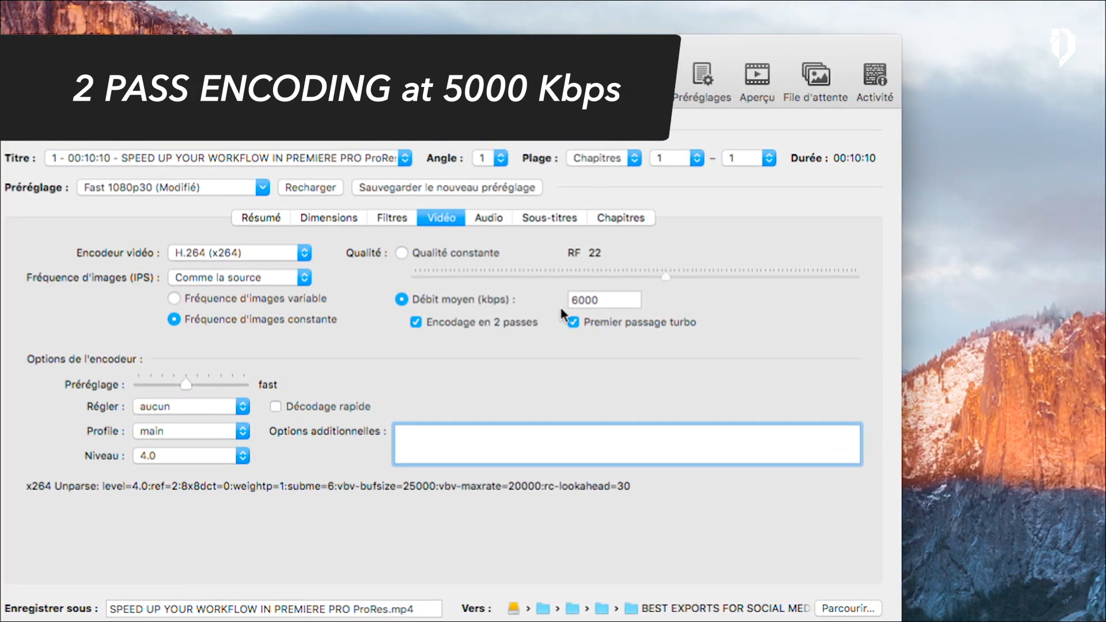
pyautogui.click(553, 310)
pyautogui.press('BackSpace')
pyautogui.write('5')
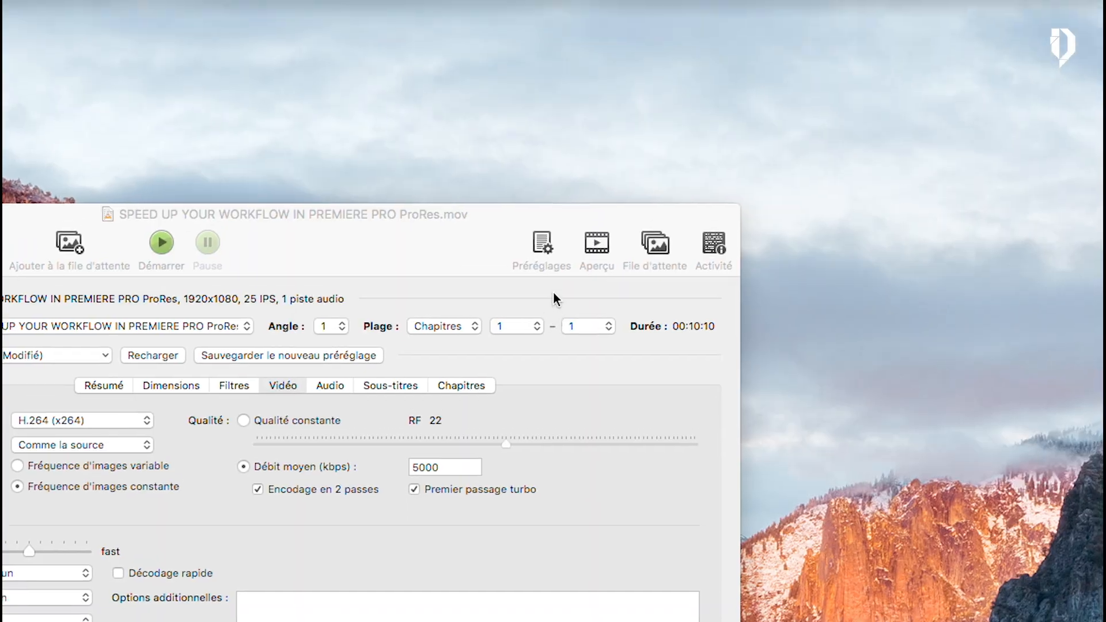
# Browse the encoding presets list through the general and Web categories
pyautogui.click(542, 245)
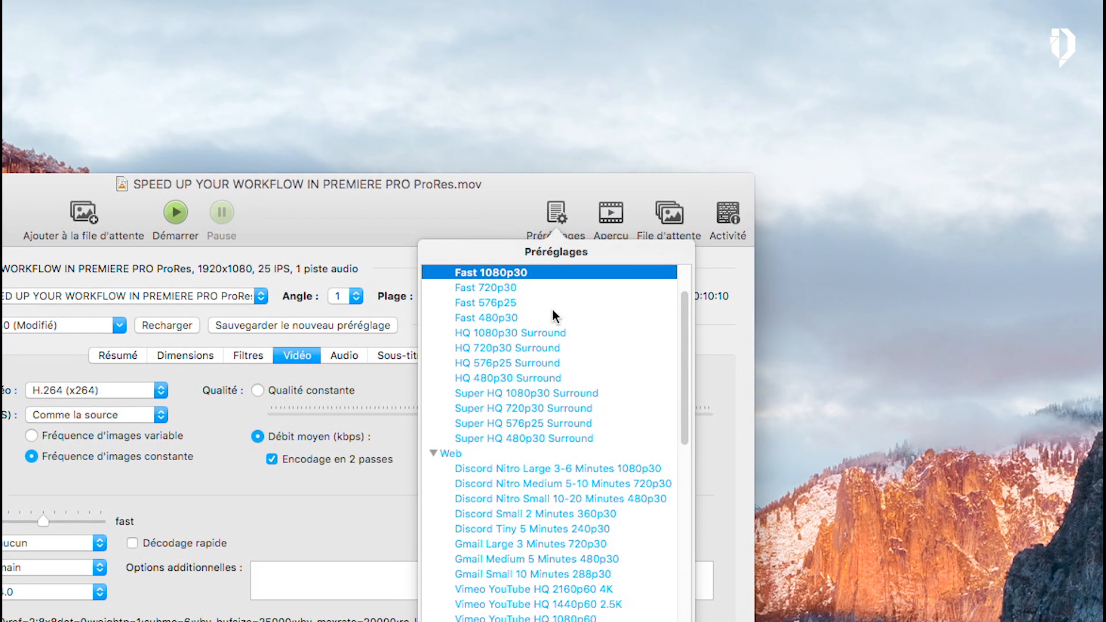
pyautogui.scroll(-2, 551, 368)
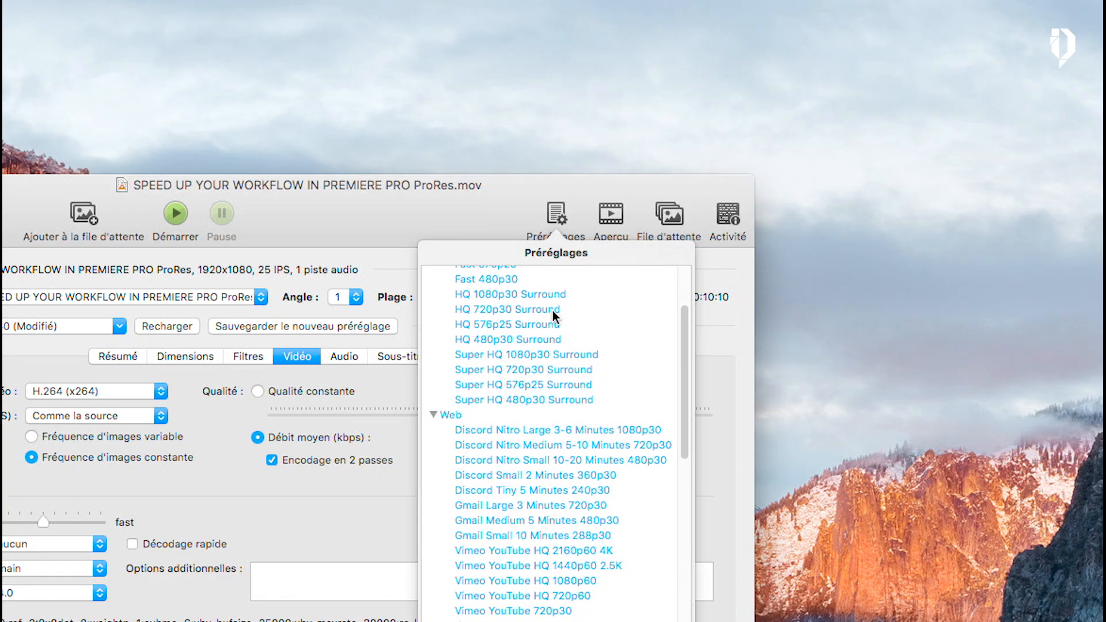
pyautogui.scroll(-4, 552, 310)
pyautogui.scroll(-2, 552, 310)
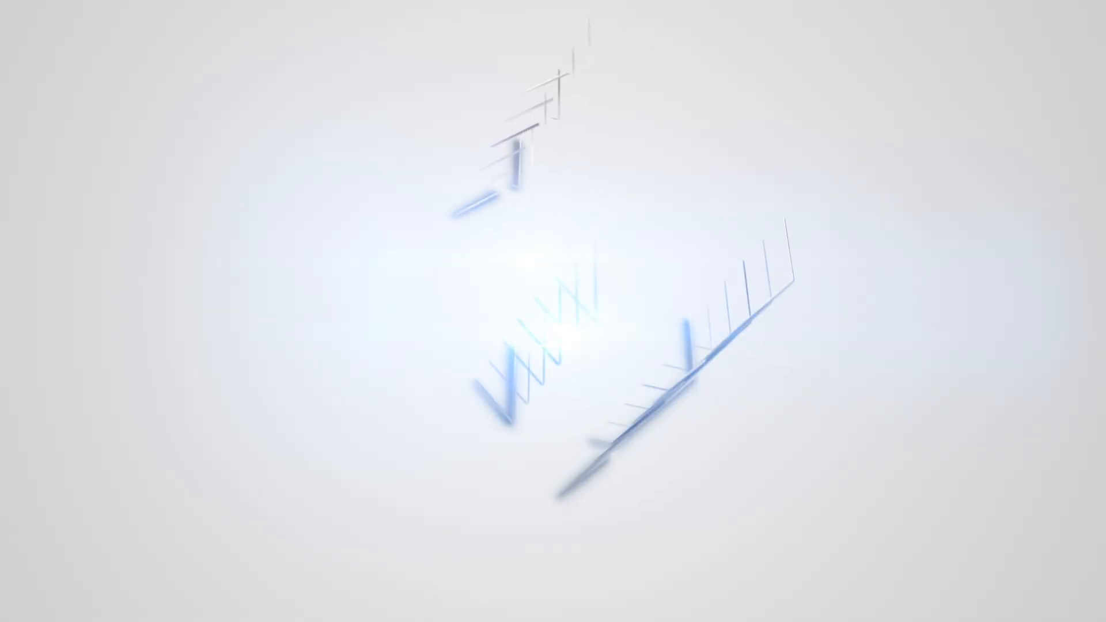